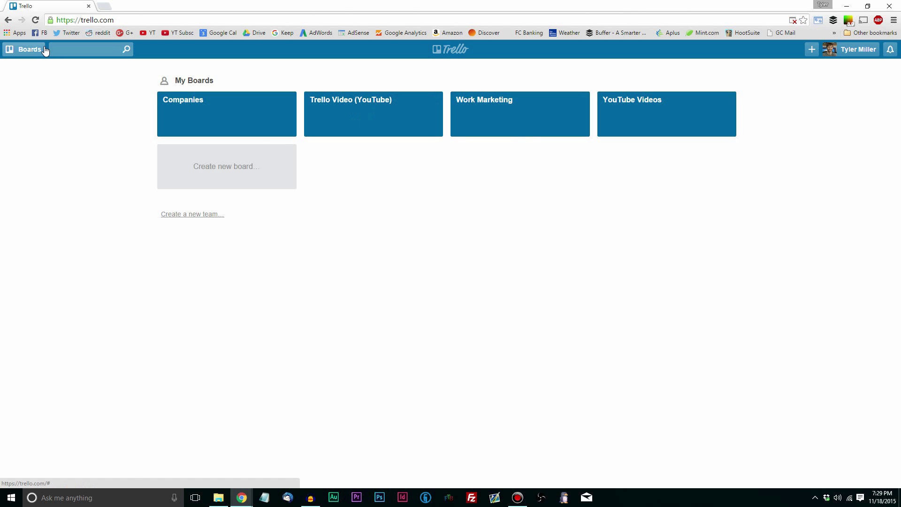
Open the Trello Video (YouTube) board from Boards and return My Gear Video to Preproduction.
{"action": "left_click", "coordinate": [24, 49]}
{"action": "left_click", "coordinate": [89, 49]}
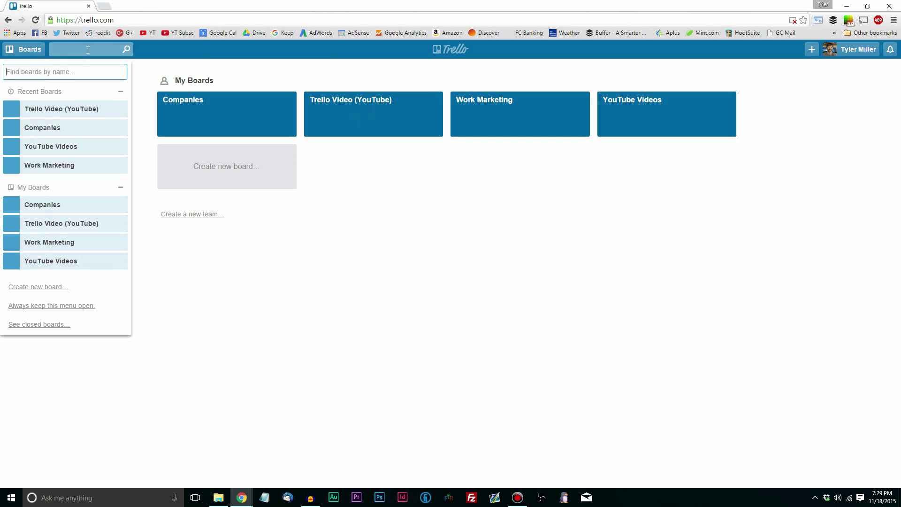
{"action": "left_click", "coordinate": [383, 169]}
{"action": "left_click", "coordinate": [379, 109]}
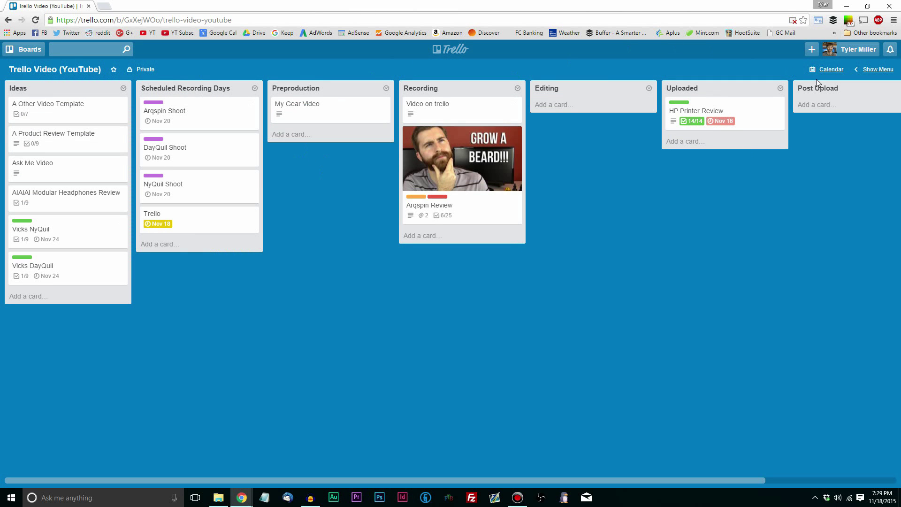
{"action": "left_click_drag", "start_coordinate": [708, 480], "coordinate": [355, 229]}
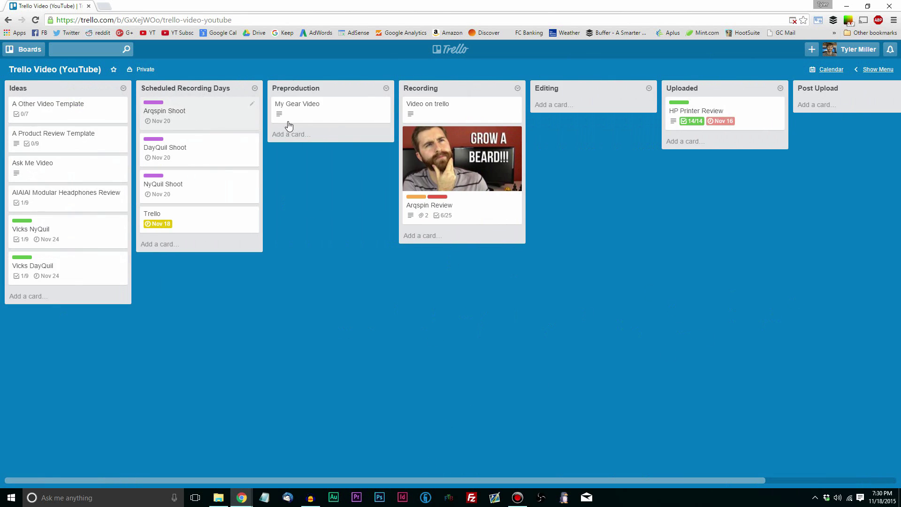
{"action": "left_click_drag", "start_coordinate": [279, 116], "coordinate": [327, 126]}
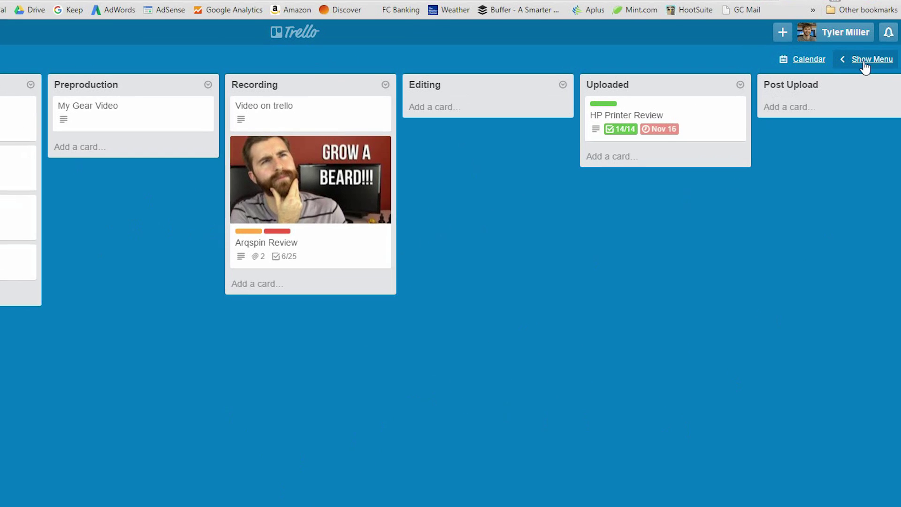
Browse the board menu's Power-Ups and More panels, return to the main Menu, then close it.
{"action": "left_click", "coordinate": [849, 60]}
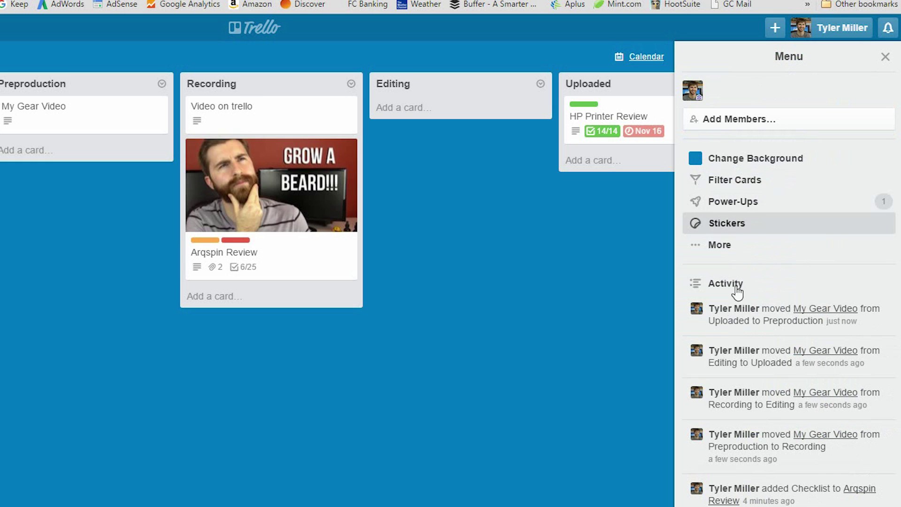
{"action": "left_click", "coordinate": [706, 203]}
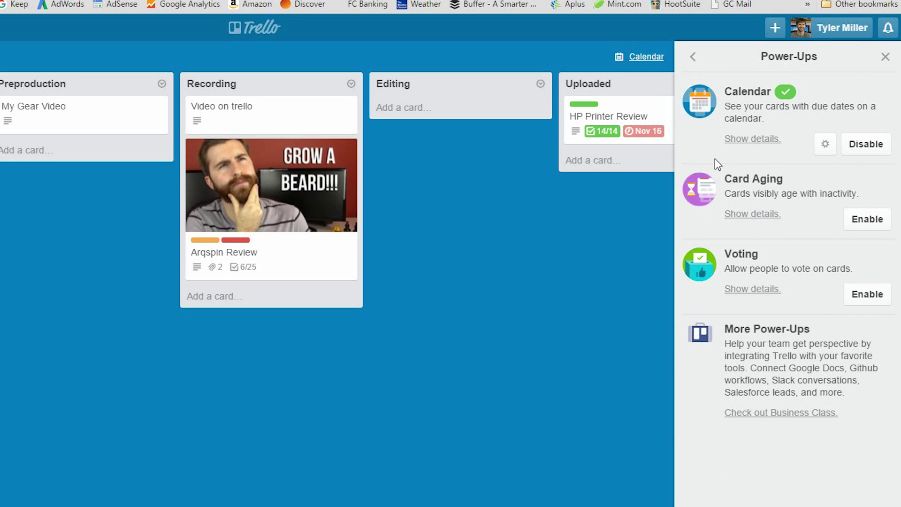
{"action": "left_click", "coordinate": [693, 59]}
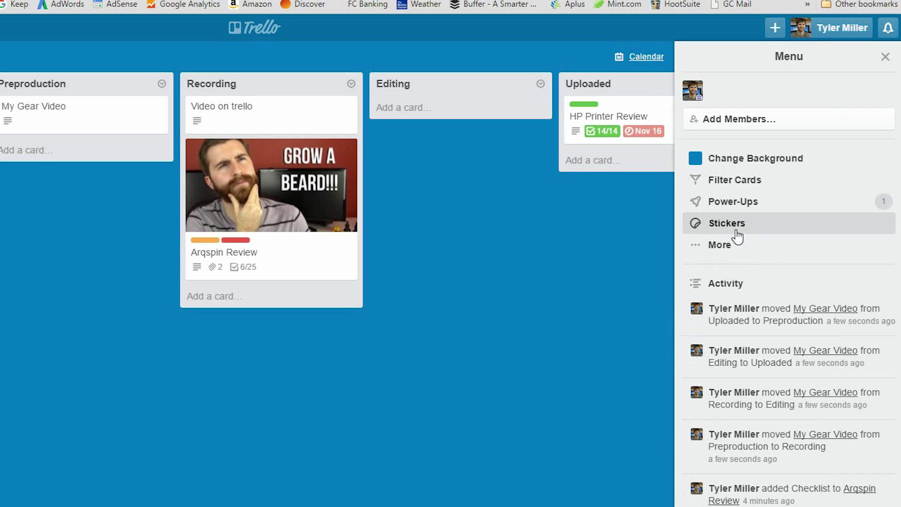
{"action": "left_click", "coordinate": [730, 258]}
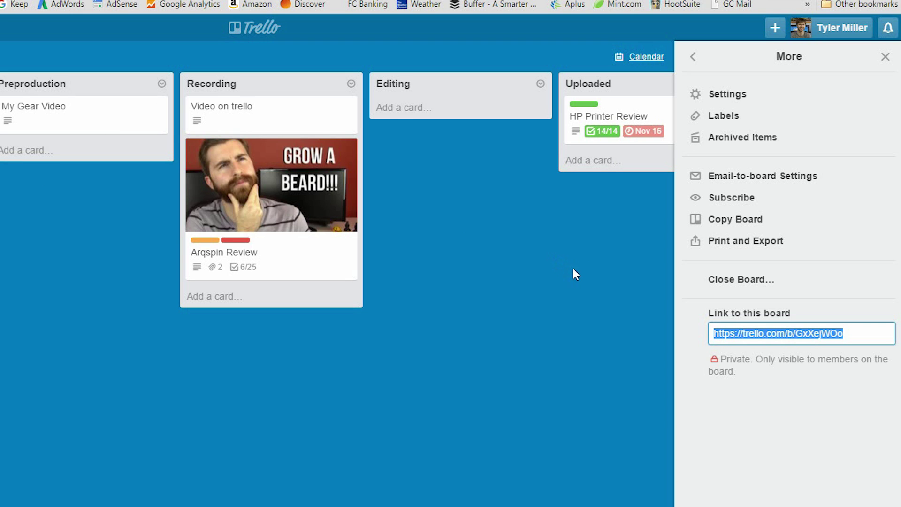
{"action": "left_click", "coordinate": [626, 318]}
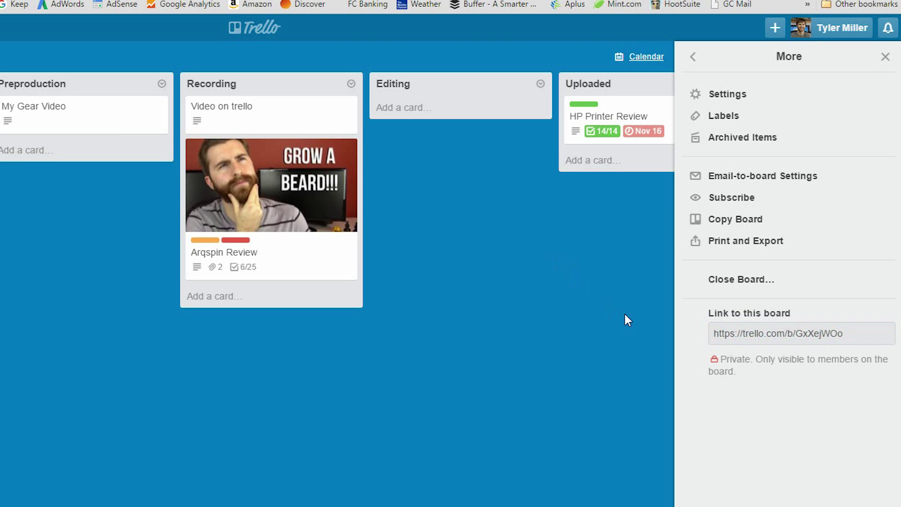
{"action": "left_click", "coordinate": [695, 55]}
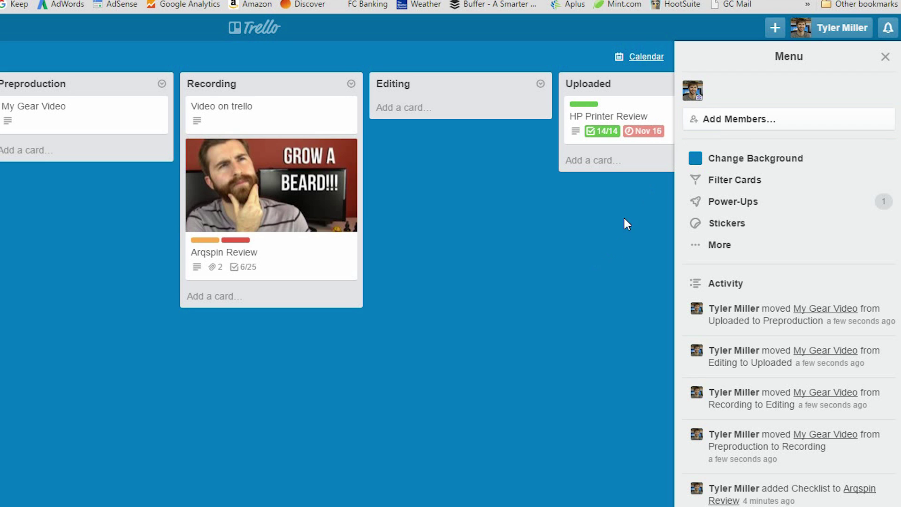
{"action": "left_click", "coordinate": [886, 59]}
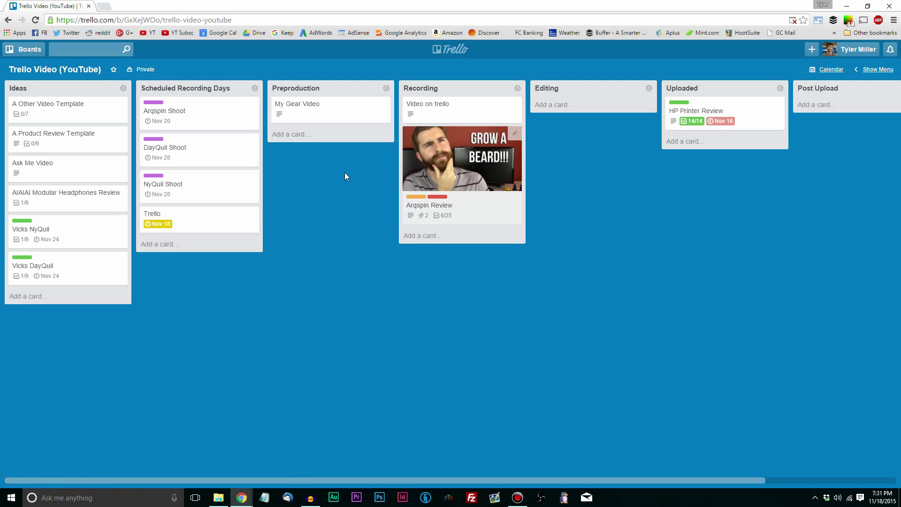
Drag the Arqspin Shoot card toward Recording and preview Arqspin Review's quick edit.
{"action": "mouse_move", "coordinate": [174, 111]}
{"action": "left_mouse_down"}
{"action": "mouse_move", "coordinate": [589, 100]}
{"action": "mouse_move", "coordinate": [178, 114]}
{"action": "left_mouse_up"}
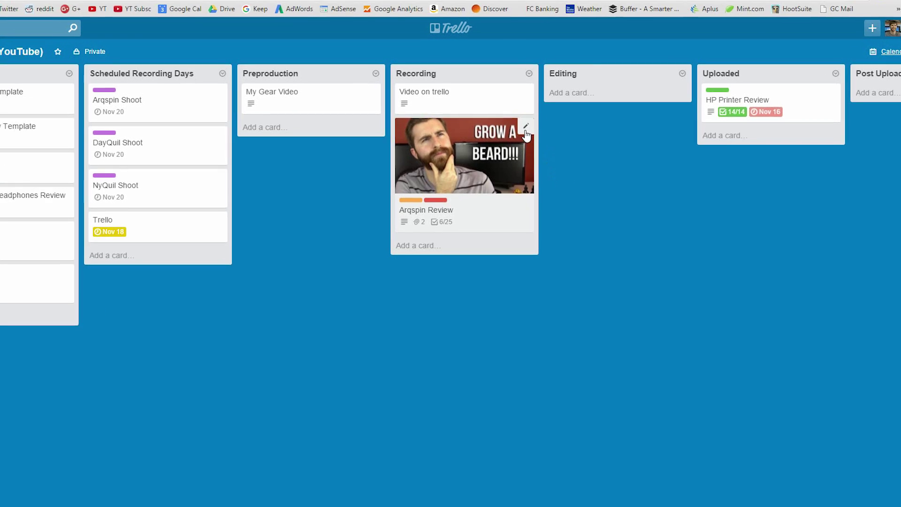
{"action": "left_click", "coordinate": [513, 134]}
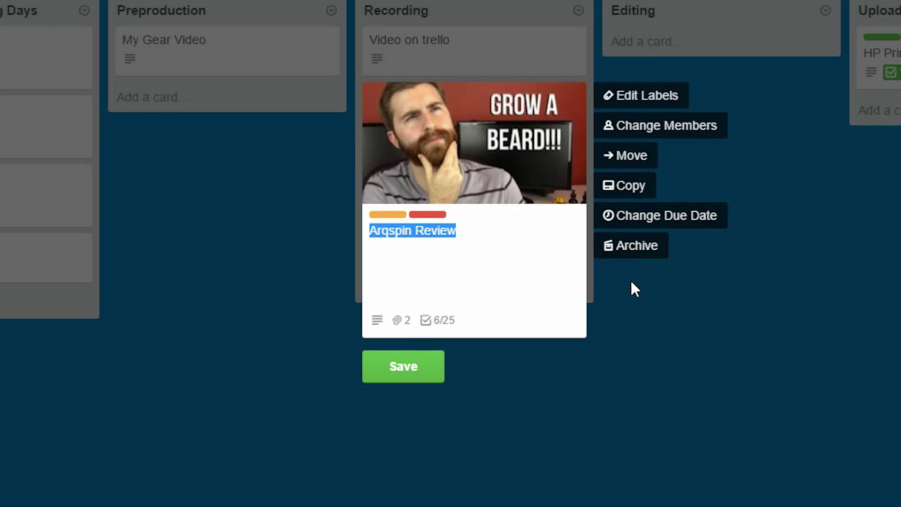
{"action": "left_click", "coordinate": [674, 432]}
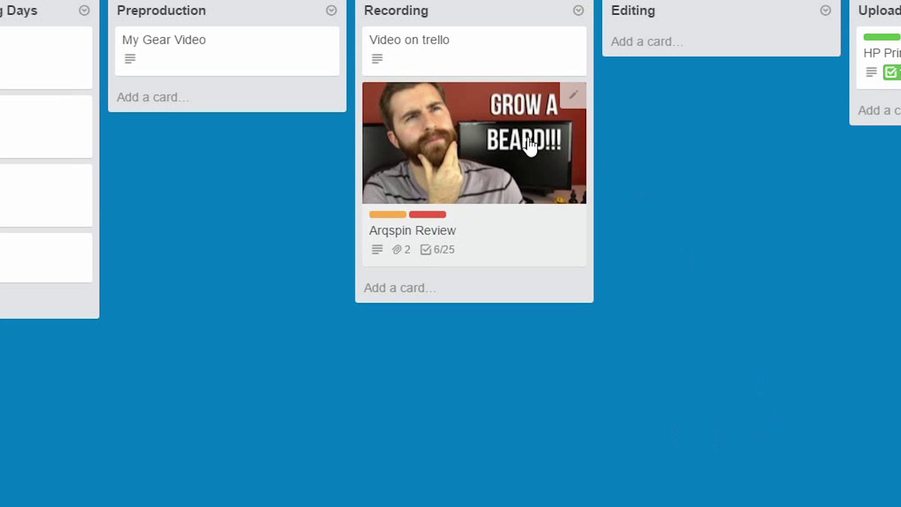
Open Arqspin Review, re-save its description unchanged, and scroll through its attachments and checklists.
{"action": "left_click", "coordinate": [475, 242]}
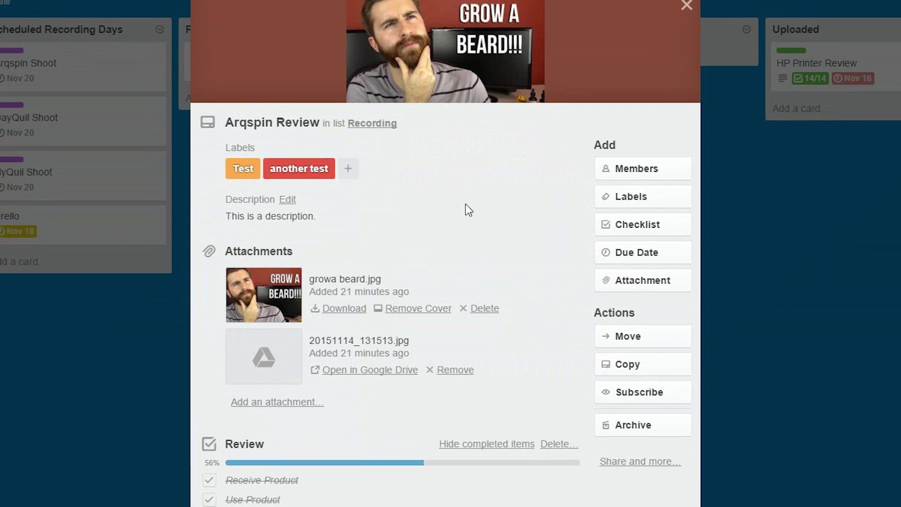
{"action": "scroll", "coordinate": [413, 178], "scroll_direction": "down", "scroll_amount": 2}
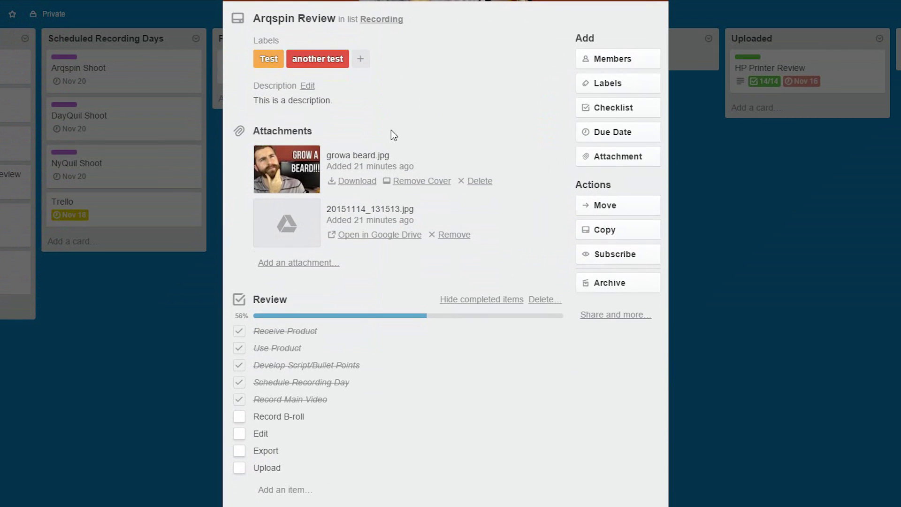
{"action": "left_click", "coordinate": [283, 105]}
{"action": "left_click", "coordinate": [271, 180]}
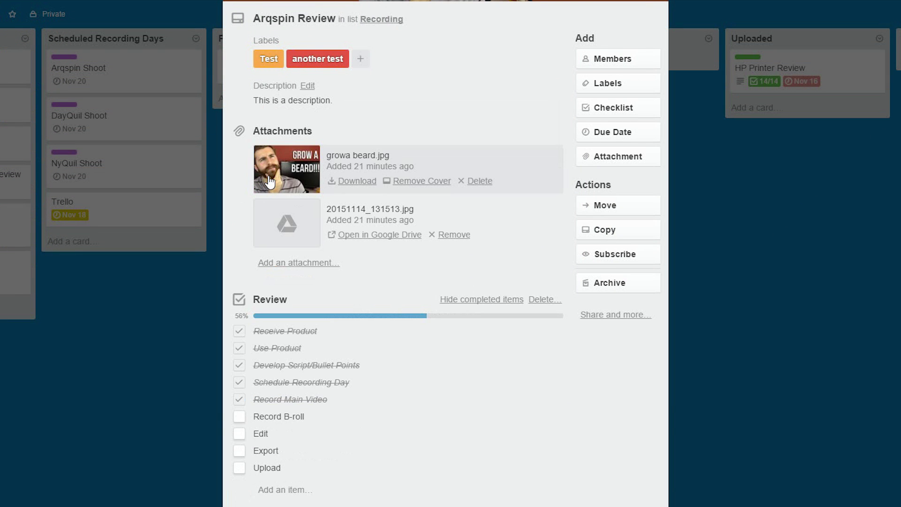
{"action": "scroll", "coordinate": [352, 169], "scroll_direction": "down", "scroll_amount": 3}
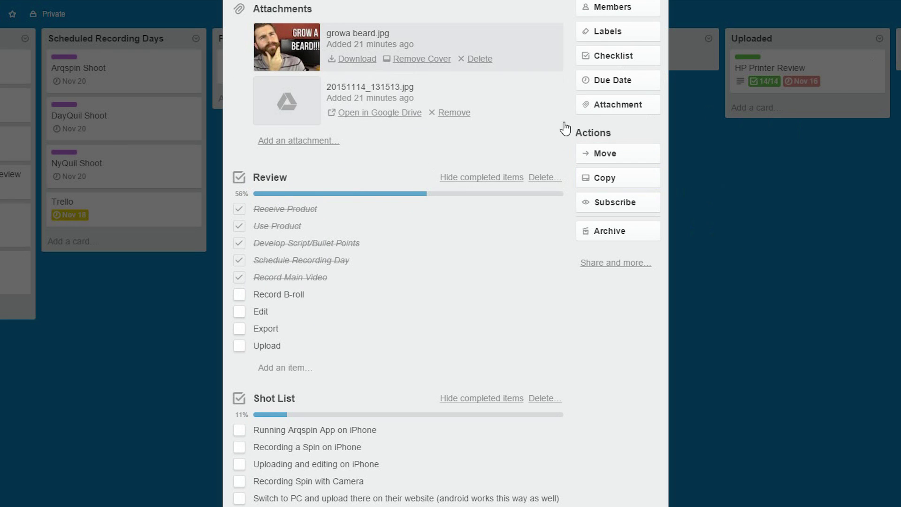
{"action": "scroll", "coordinate": [742, 249], "scroll_direction": "up", "scroll_amount": 3}
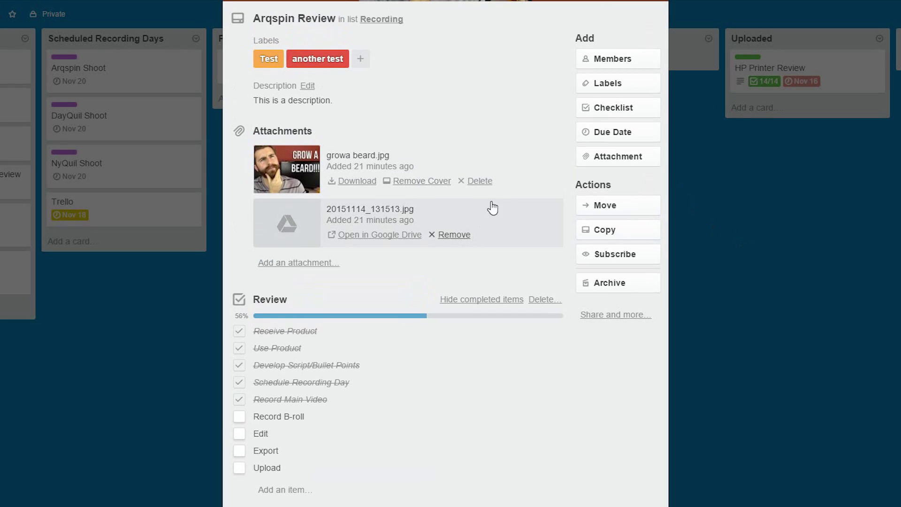
Look at the card's Attachment and Due Date options without changing anything.
{"action": "left_click", "coordinate": [618, 156]}
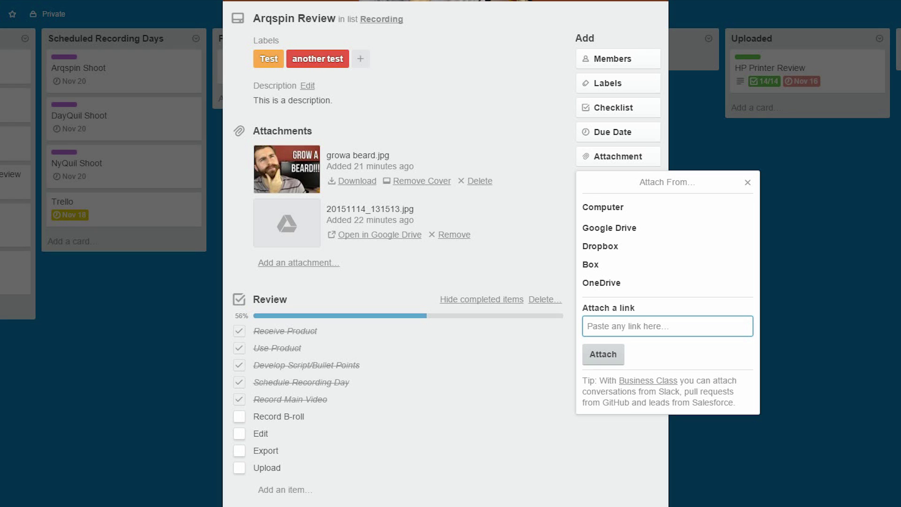
{"action": "left_click", "coordinate": [846, 255]}
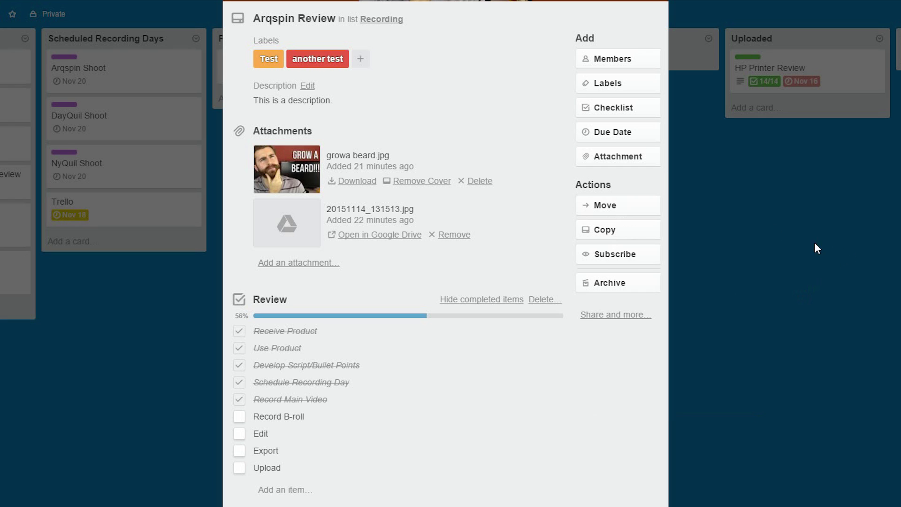
{"action": "left_click", "coordinate": [632, 135]}
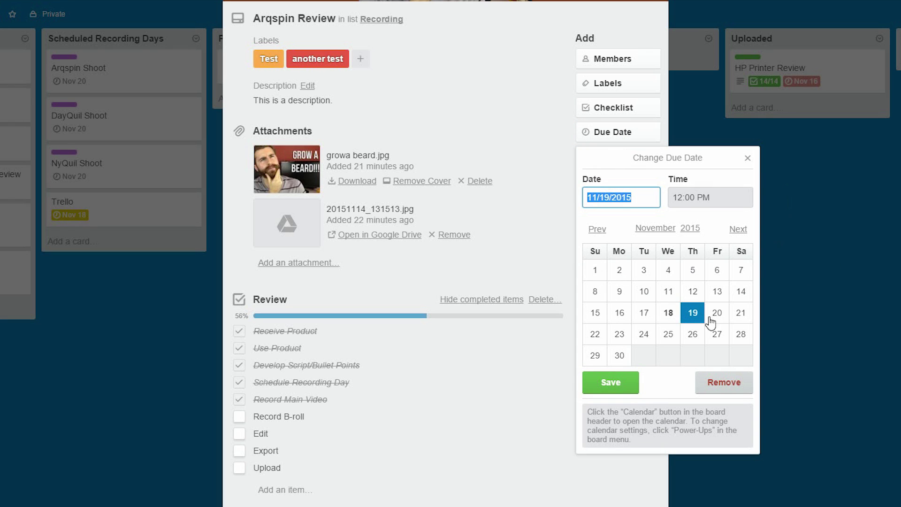
{"action": "left_click", "coordinate": [815, 269]}
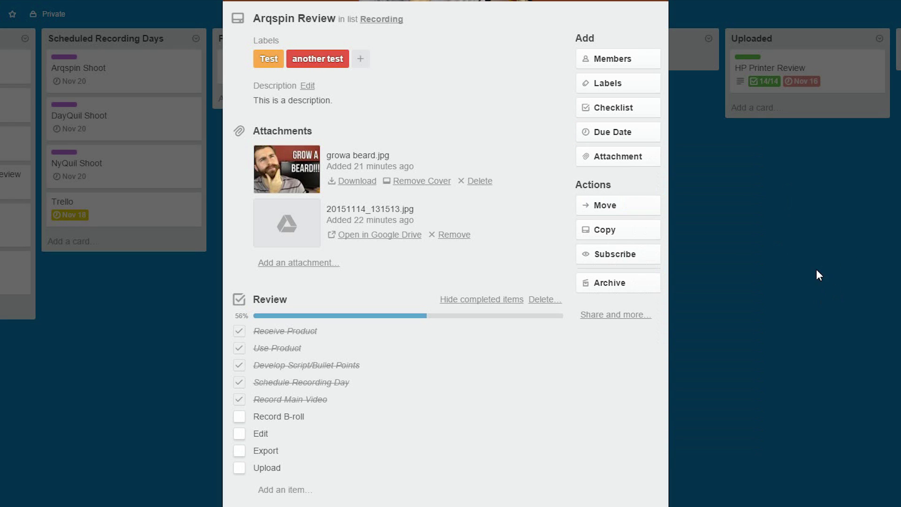
Add a checklist copying the nine items from Product Review.
{"action": "left_click", "coordinate": [613, 115]}
{"action": "left_click", "coordinate": [674, 211]}
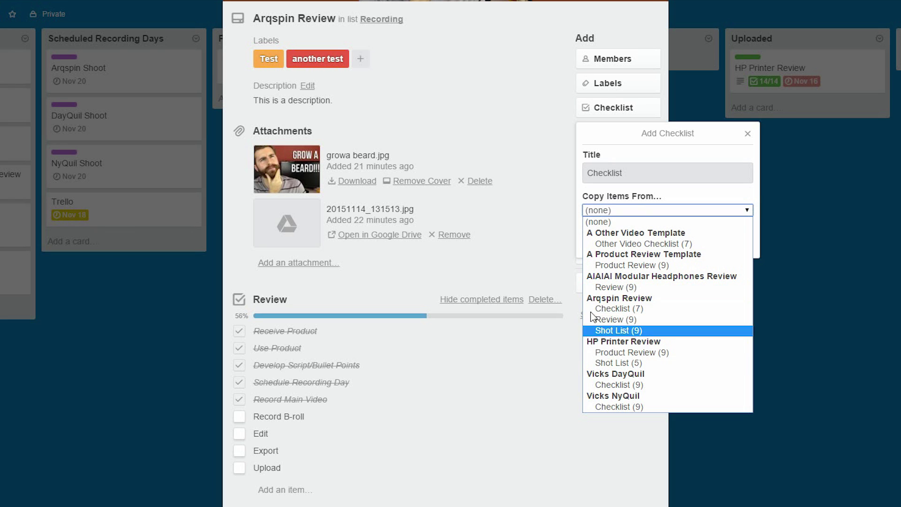
{"action": "left_click", "coordinate": [637, 266]}
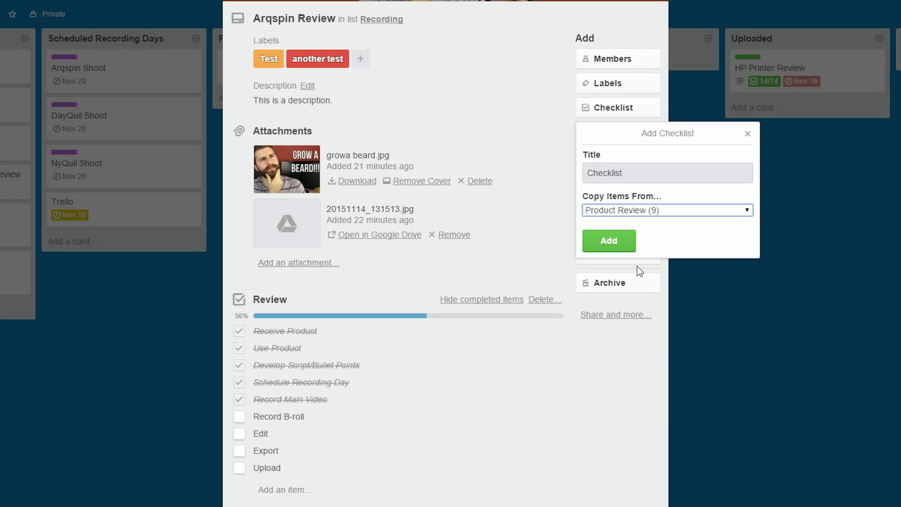
{"action": "left_click", "coordinate": [616, 244]}
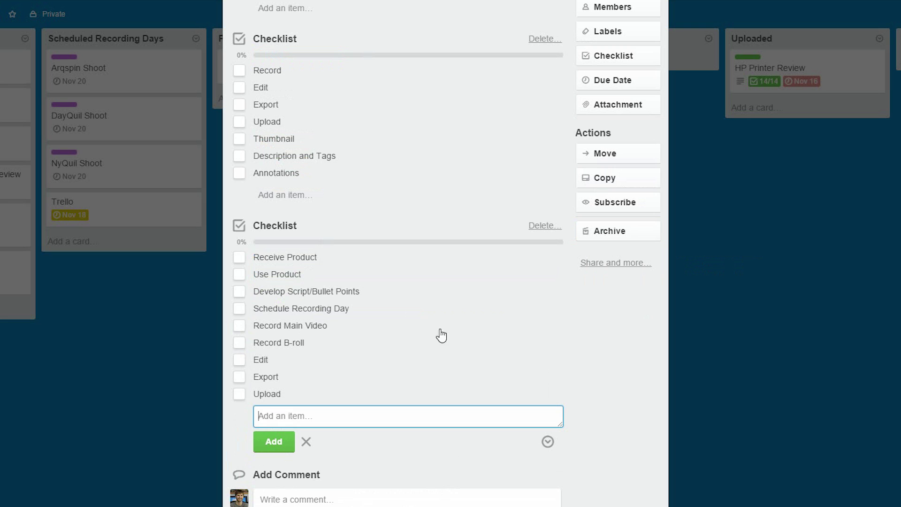
{"action": "scroll", "coordinate": [311, 265], "scroll_direction": "down", "scroll_amount": 2}
{"action": "scroll", "coordinate": [311, 328], "scroll_direction": "up", "scroll_amount": 1}
{"action": "scroll", "coordinate": [310, 356], "scroll_direction": "up", "scroll_amount": 5}
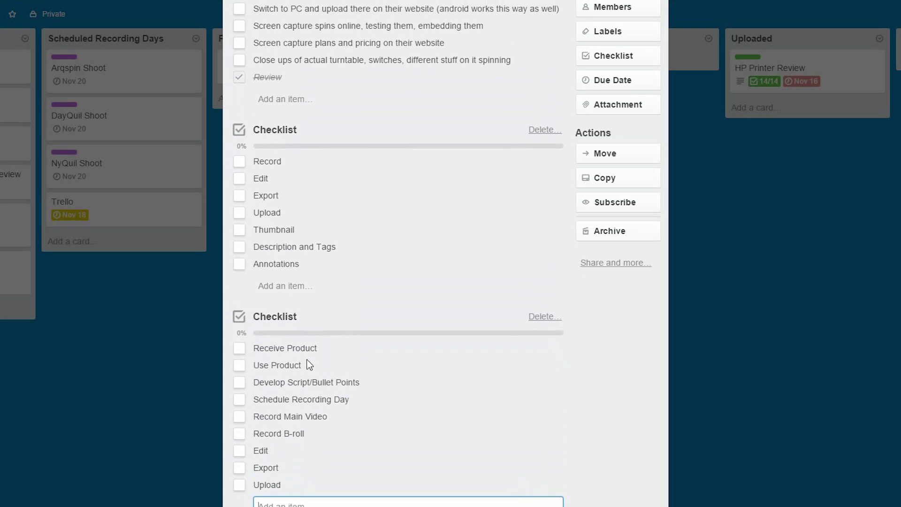
Drag Schedule Recording Day up beneath Use Product in the Review checklist.
{"action": "scroll", "coordinate": [288, 217], "scroll_direction": "down", "scroll_amount": 6}
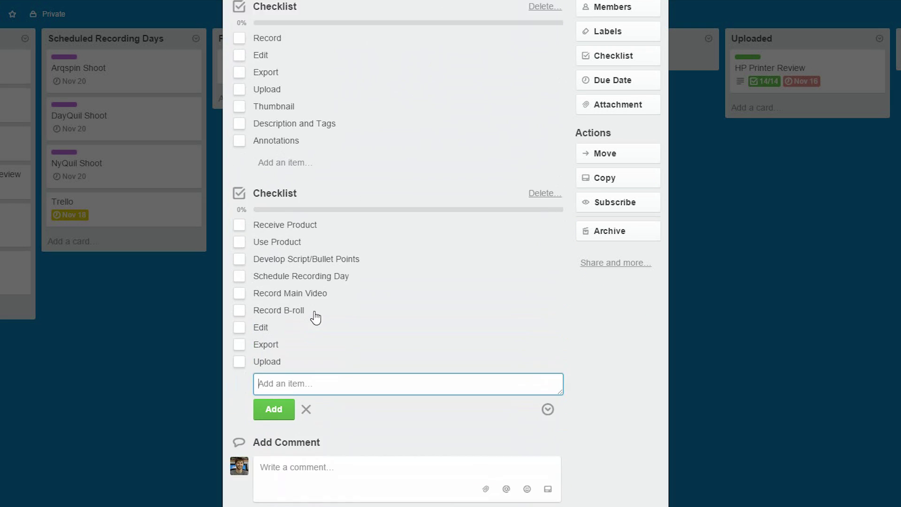
{"action": "scroll", "coordinate": [315, 317], "scroll_direction": "down", "scroll_amount": 4}
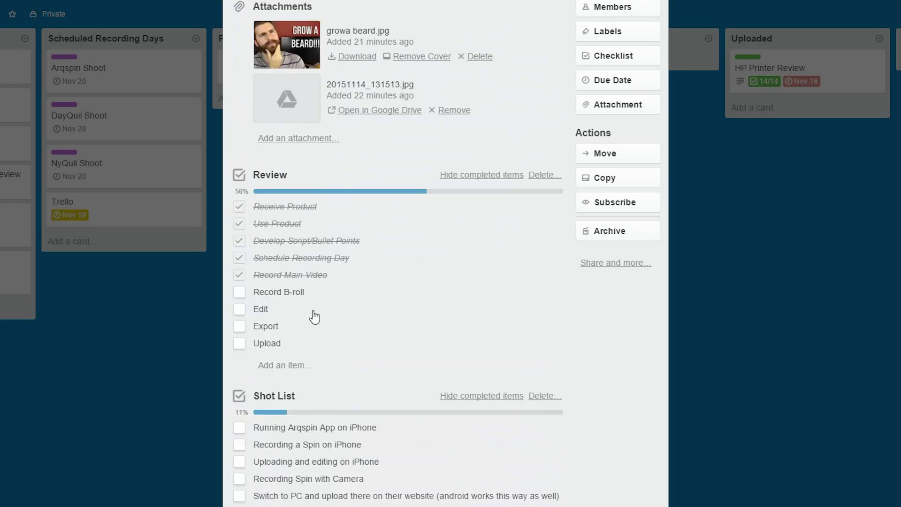
{"action": "scroll", "coordinate": [312, 315], "scroll_direction": "up", "scroll_amount": 5}
{"action": "scroll", "coordinate": [314, 303], "scroll_direction": "down", "scroll_amount": 5}
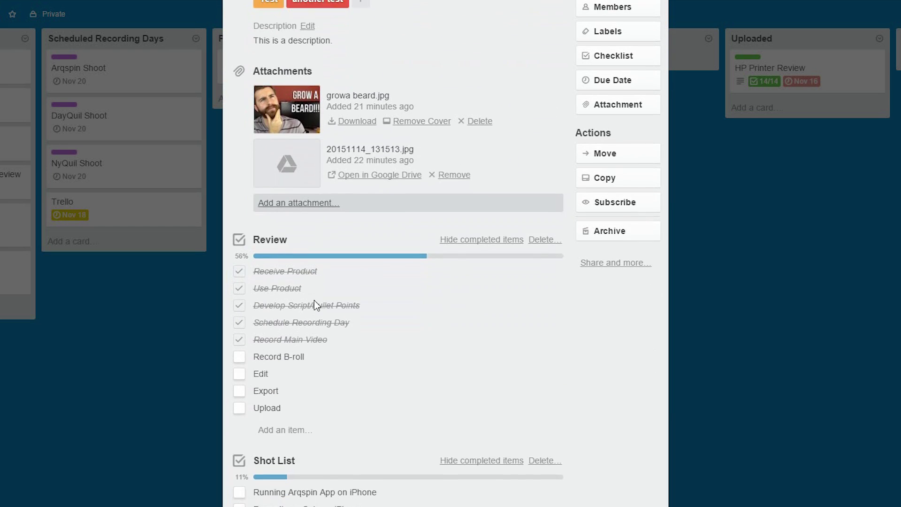
{"action": "scroll", "coordinate": [314, 302], "scroll_direction": "down", "scroll_amount": 12}
{"action": "scroll", "coordinate": [310, 356], "scroll_direction": "up", "scroll_amount": 2}
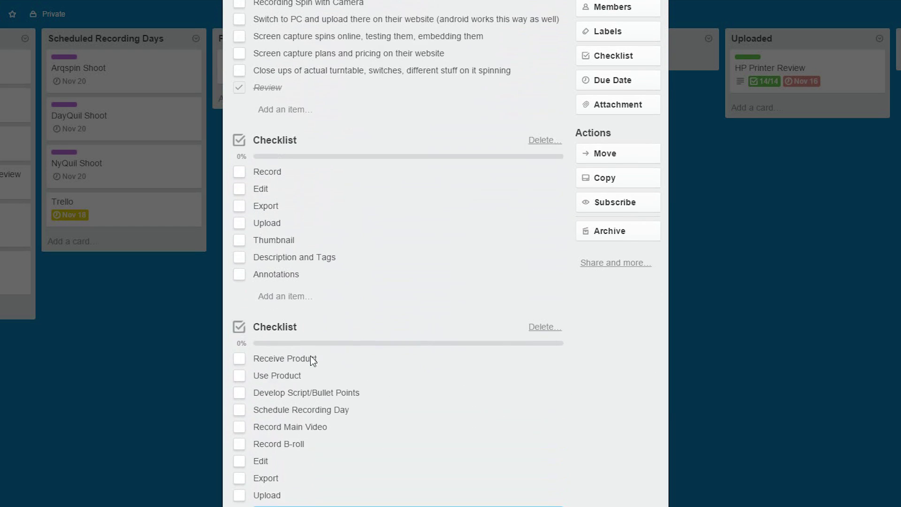
{"action": "scroll", "coordinate": [311, 356], "scroll_direction": "up", "scroll_amount": 9}
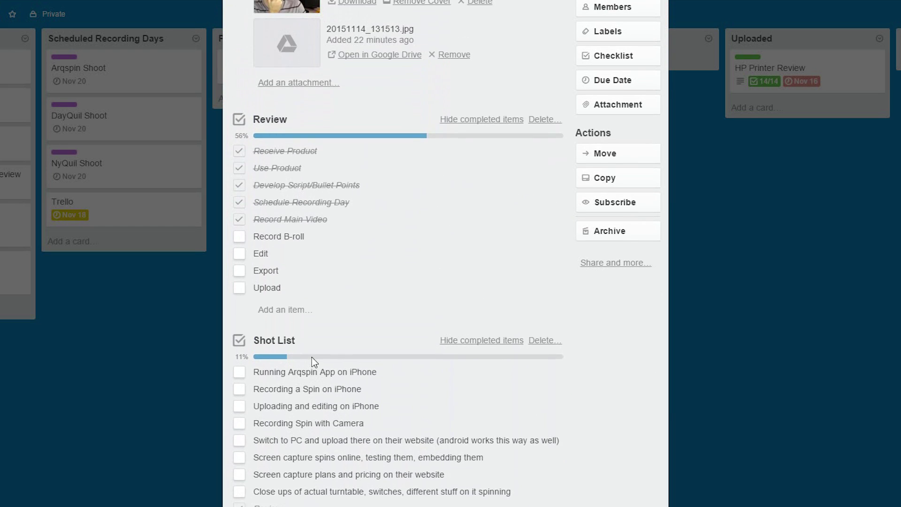
{"action": "scroll", "coordinate": [312, 356], "scroll_direction": "up", "scroll_amount": 4}
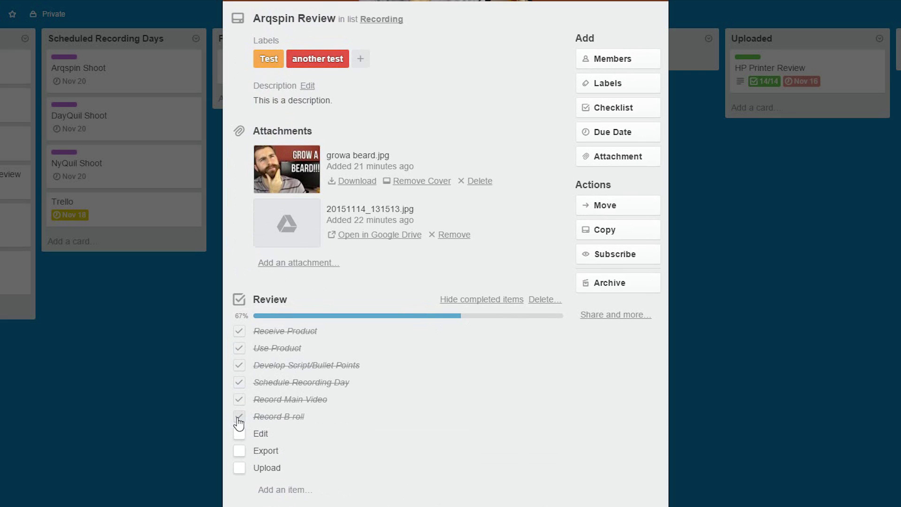
{"action": "scroll", "coordinate": [709, 282], "scroll_direction": "down", "scroll_amount": 3}
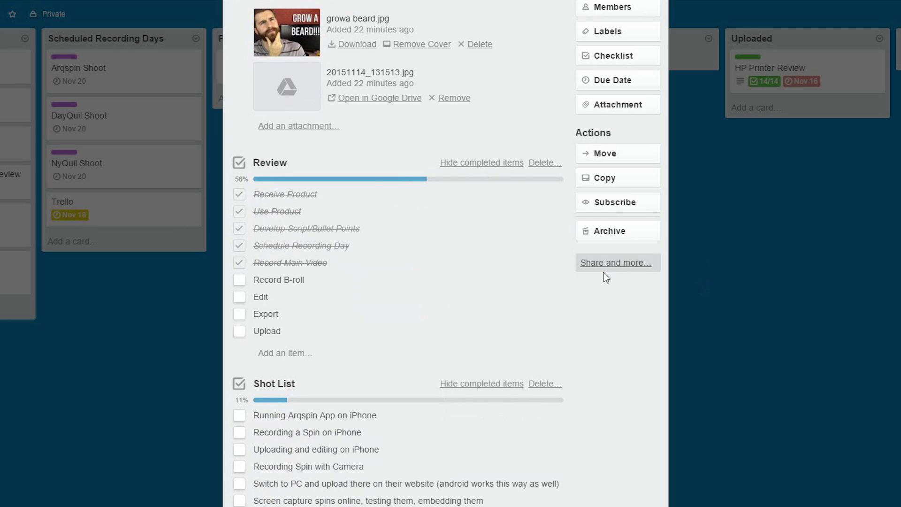
{"action": "scroll", "coordinate": [477, 215], "scroll_direction": "up", "scroll_amount": 1}
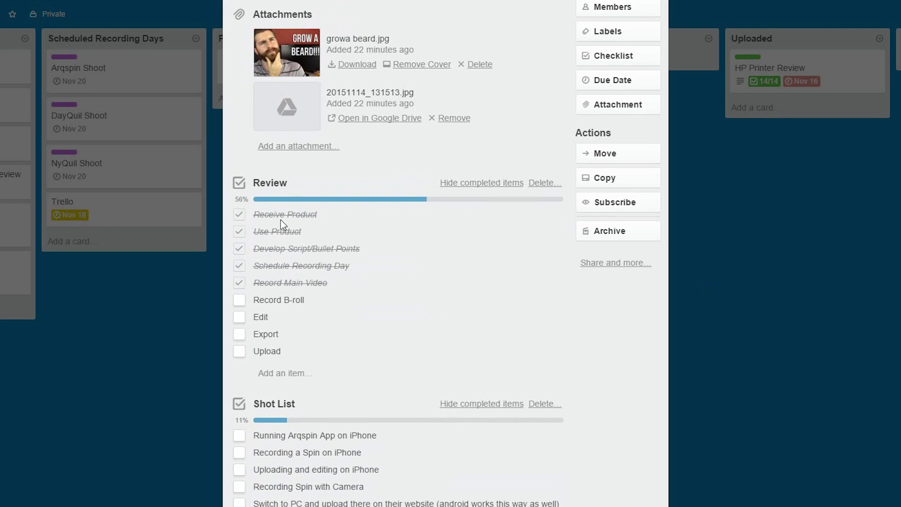
{"action": "mouse_move", "coordinate": [284, 266]}
{"action": "left_mouse_down"}
{"action": "mouse_move", "coordinate": [288, 332]}
{"action": "mouse_move", "coordinate": [281, 256]}
{"action": "left_mouse_up"}
{"action": "scroll", "coordinate": [347, 310], "scroll_direction": "up", "scroll_amount": 5}
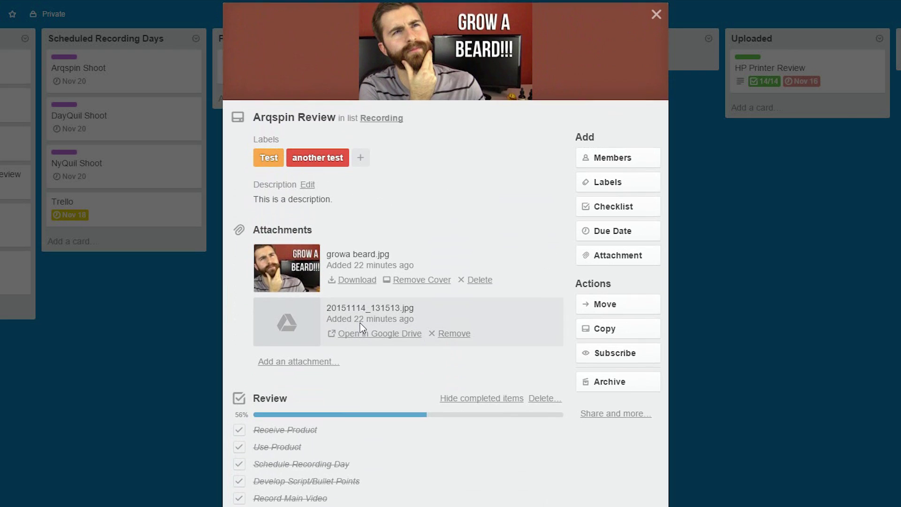
{"action": "scroll", "coordinate": [359, 323], "scroll_direction": "down", "scroll_amount": 20}
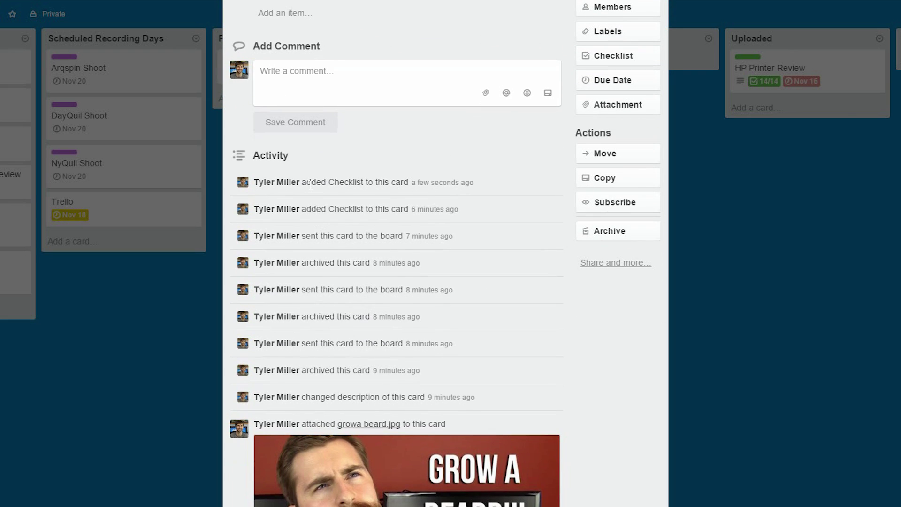
{"action": "scroll", "coordinate": [392, 292], "scroll_direction": "down", "scroll_amount": 3}
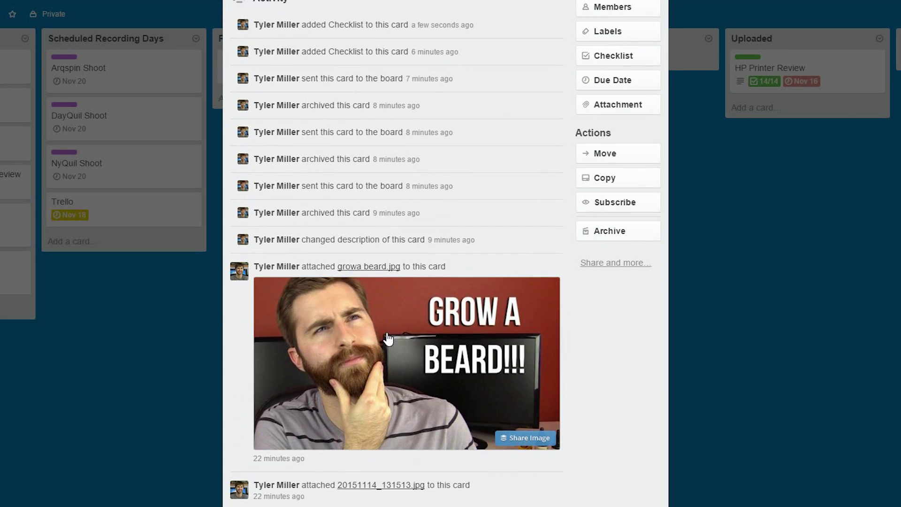
{"action": "scroll", "coordinate": [337, 223], "scroll_direction": "up", "scroll_amount": 5}
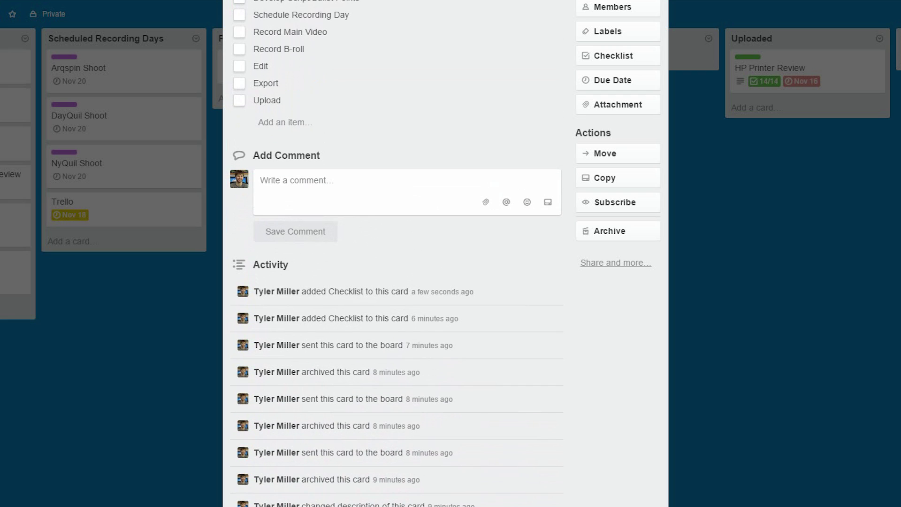
{"action": "scroll", "coordinate": [630, 254], "scroll_direction": "up", "scroll_amount": 3}
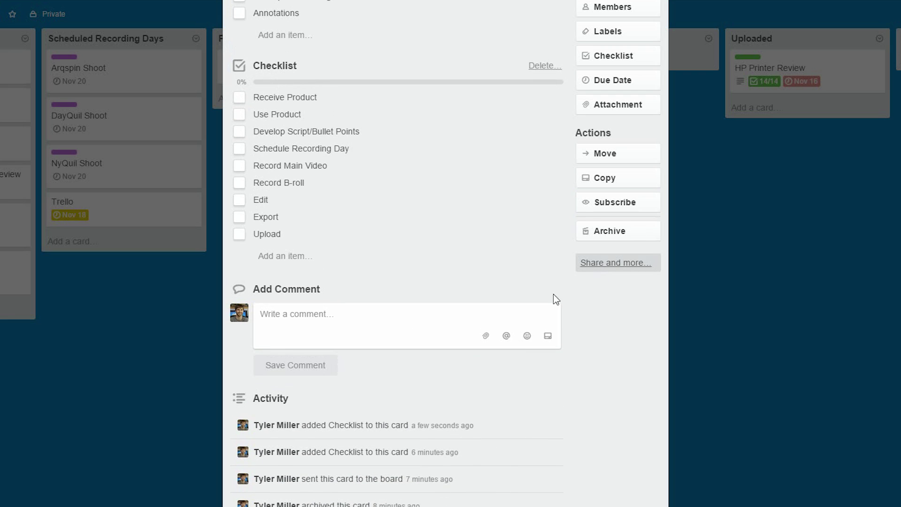
{"action": "scroll", "coordinate": [461, 360], "scroll_direction": "up", "scroll_amount": 12}
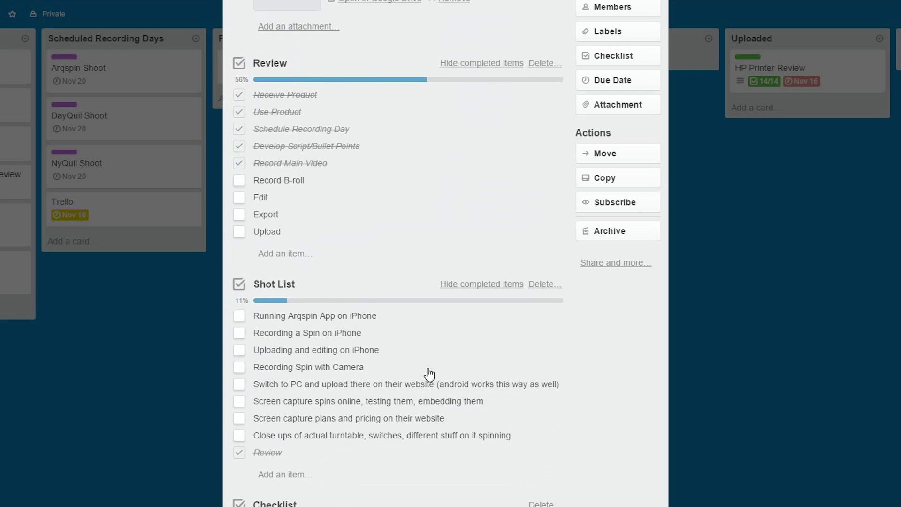
{"action": "scroll", "coordinate": [428, 374], "scroll_direction": "up", "scroll_amount": 7}
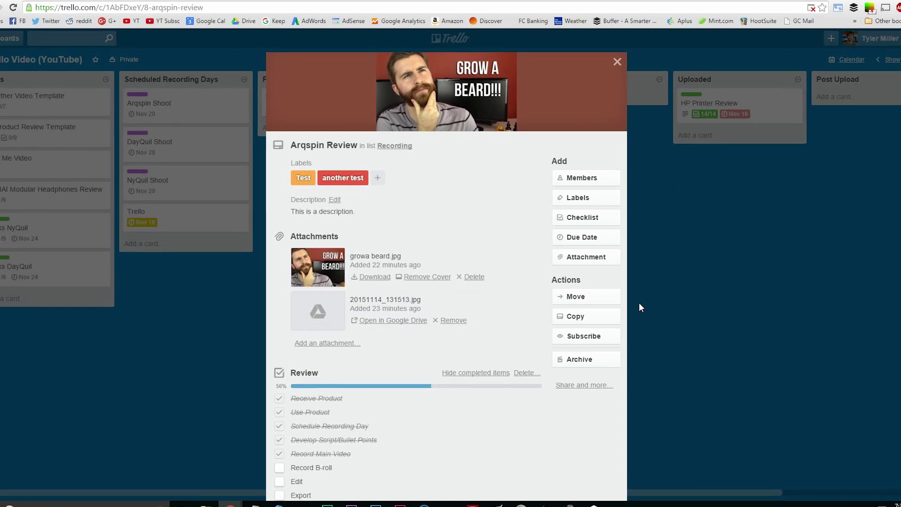
{"action": "left_click", "coordinate": [695, 313]}
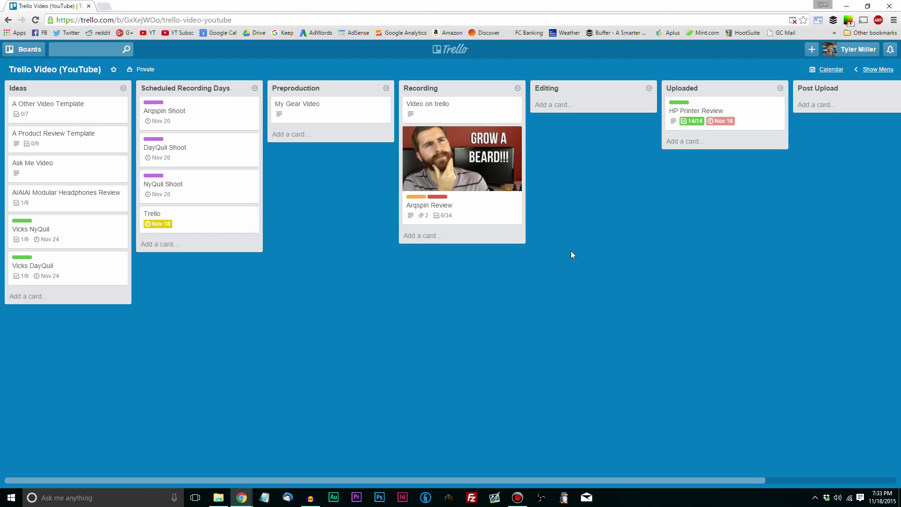
Show the board calendar and preview the Arqspin Shoot (Nov 20) and Trello (Nov 18) cards.
{"action": "left_click", "coordinate": [831, 71]}
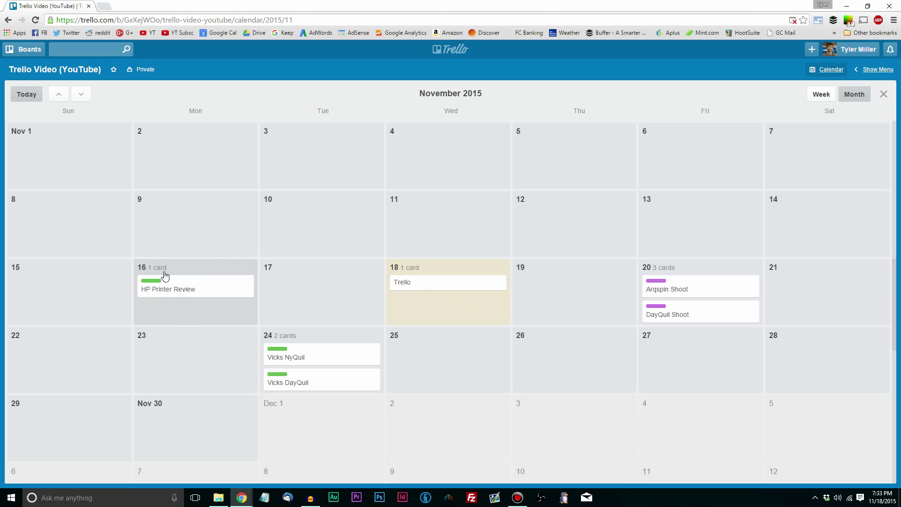
{"action": "left_click", "coordinate": [693, 291]}
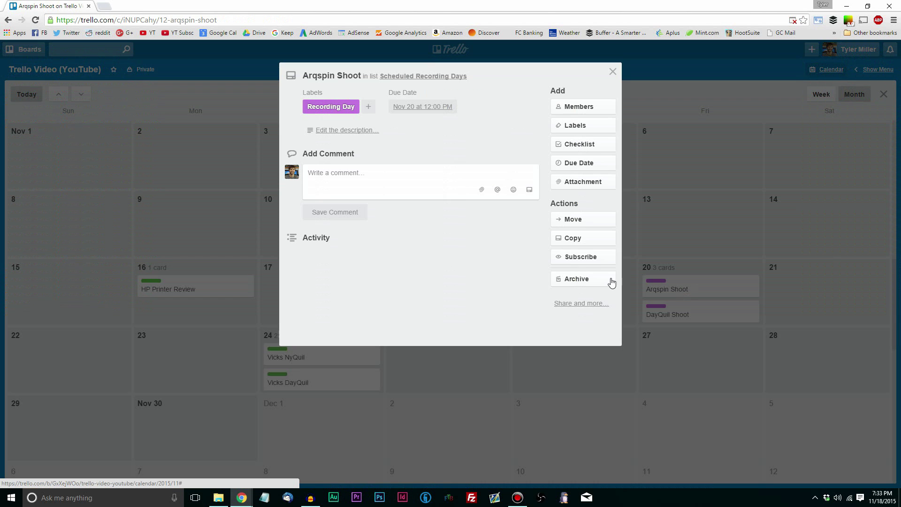
{"action": "left_click", "coordinate": [660, 213]}
{"action": "left_click", "coordinate": [452, 287]}
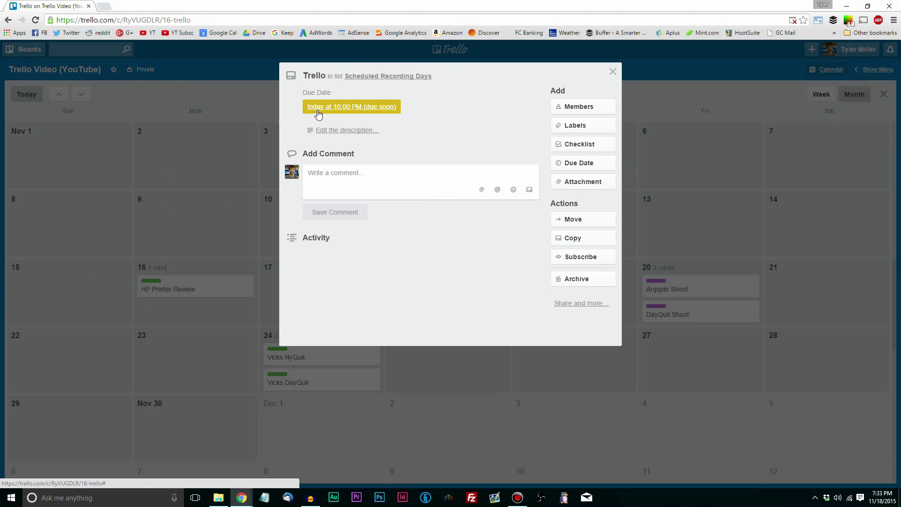
{"action": "left_click", "coordinate": [674, 240]}
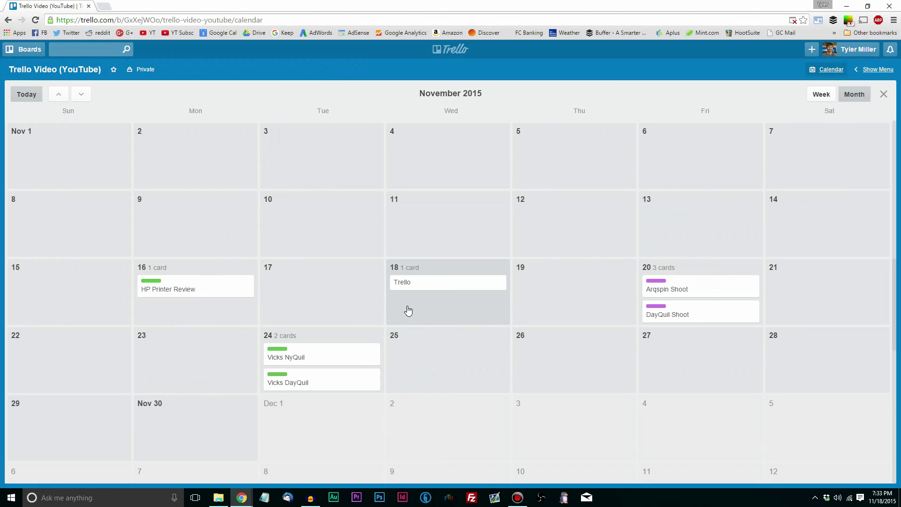
Flip to December 2015 and back, view the Nov 15–21 week, return to Month, then close.
{"action": "left_click", "coordinate": [82, 95]}
{"action": "left_click", "coordinate": [58, 95]}
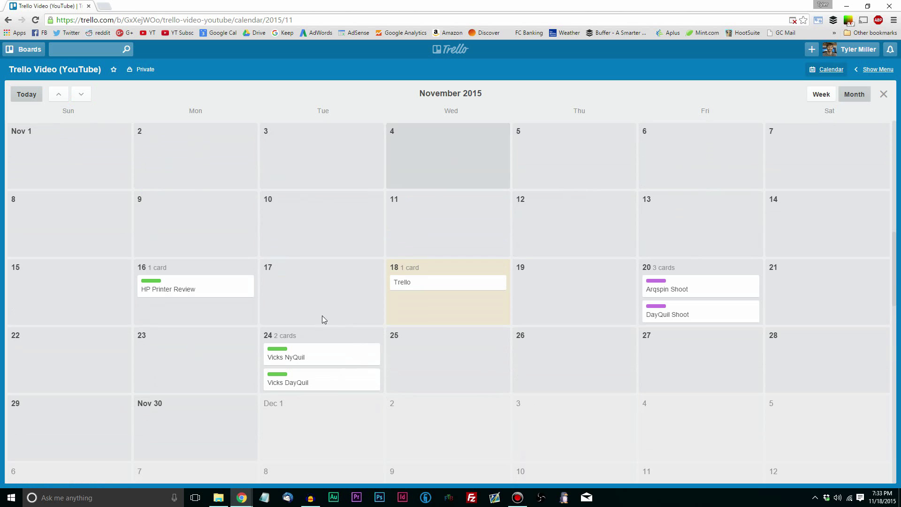
{"action": "left_click", "coordinate": [829, 97]}
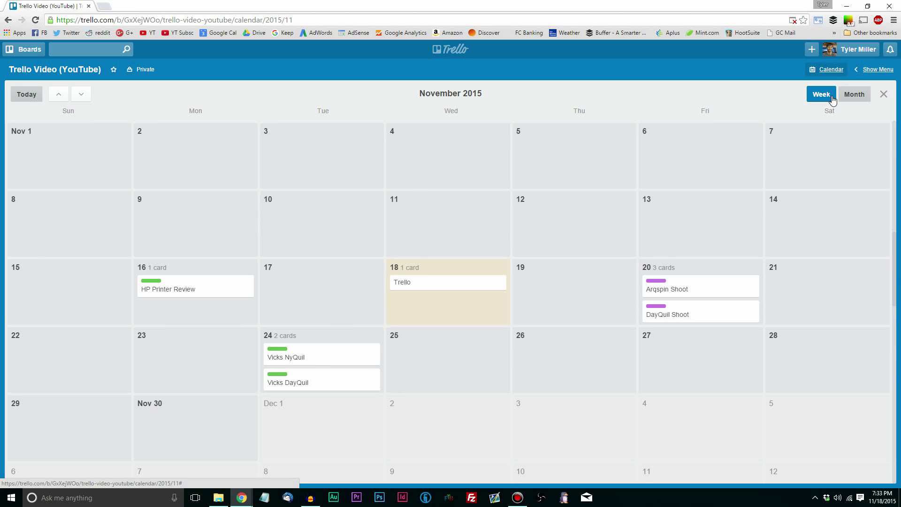
{"action": "left_click", "coordinate": [867, 99]}
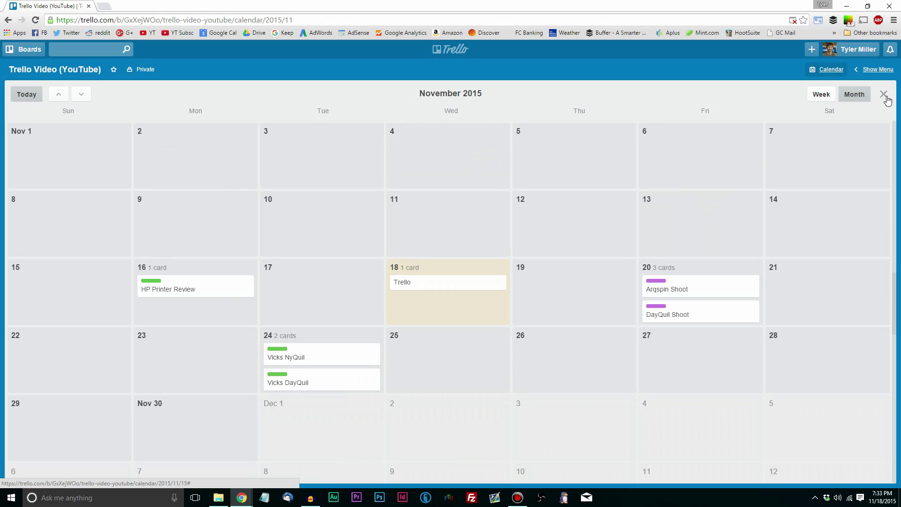
{"action": "left_click", "coordinate": [884, 96]}
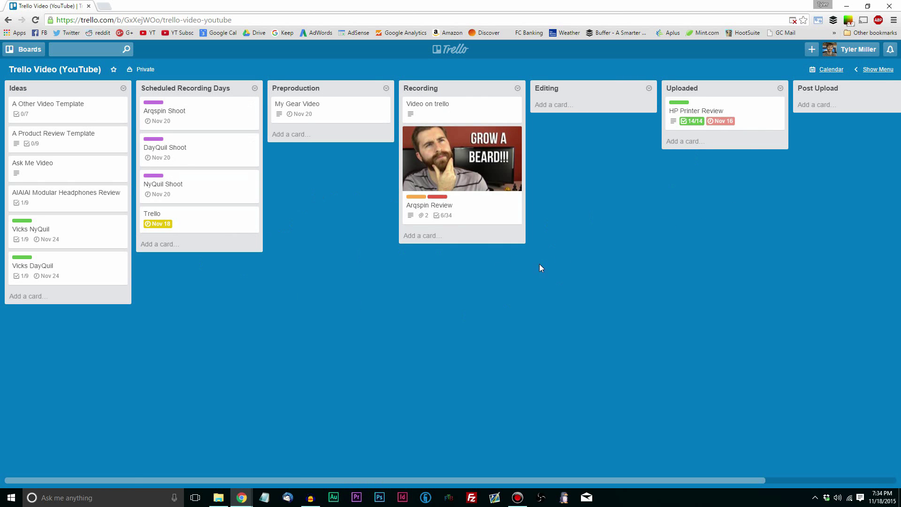
Rearrange cards so A Other Video Template sits second in the Ideas list.
{"action": "left_click_drag", "start_coordinate": [539, 265], "coordinate": [570, 274]}
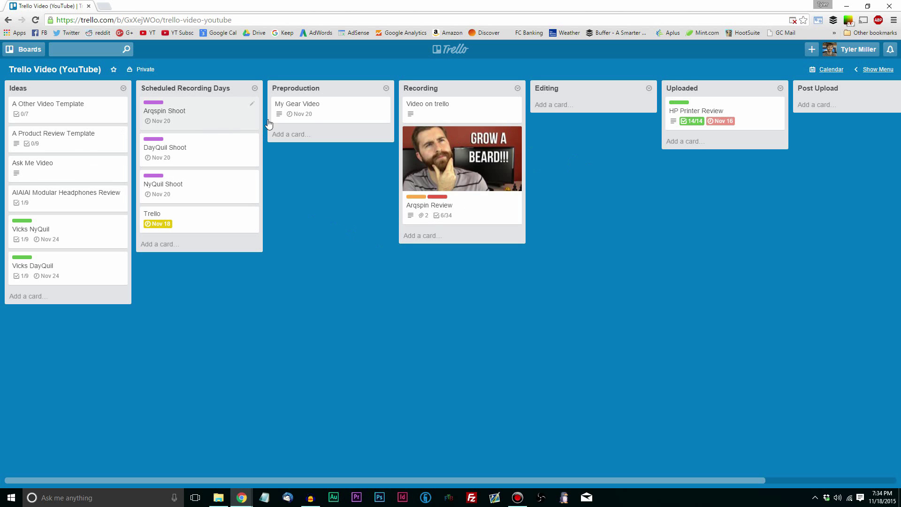
{"action": "mouse_move", "coordinate": [94, 119]}
{"action": "left_mouse_down"}
{"action": "mouse_move", "coordinate": [366, 119]}
{"action": "mouse_move", "coordinate": [59, 111]}
{"action": "mouse_move", "coordinate": [629, 113]}
{"action": "mouse_move", "coordinate": [98, 119]}
{"action": "left_mouse_up"}
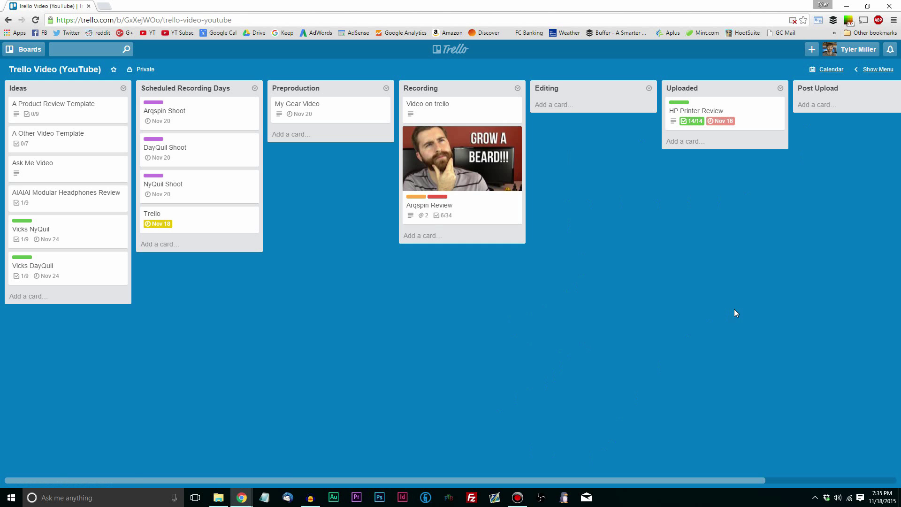
{"action": "left_click_drag", "start_coordinate": [734, 309], "coordinate": [577, 281]}
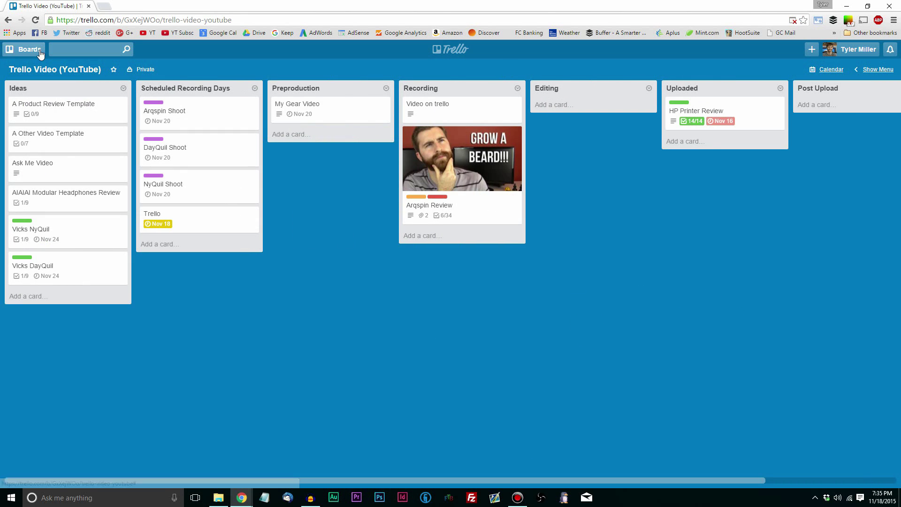
{"action": "left_click_drag", "start_coordinate": [596, 315], "coordinate": [665, 302]}
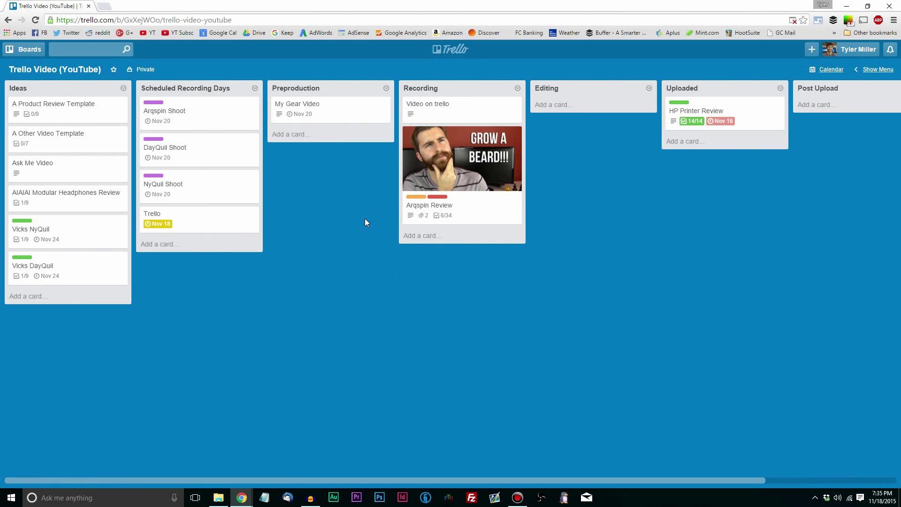
{"action": "left_click_drag", "start_coordinate": [373, 277], "coordinate": [368, 308]}
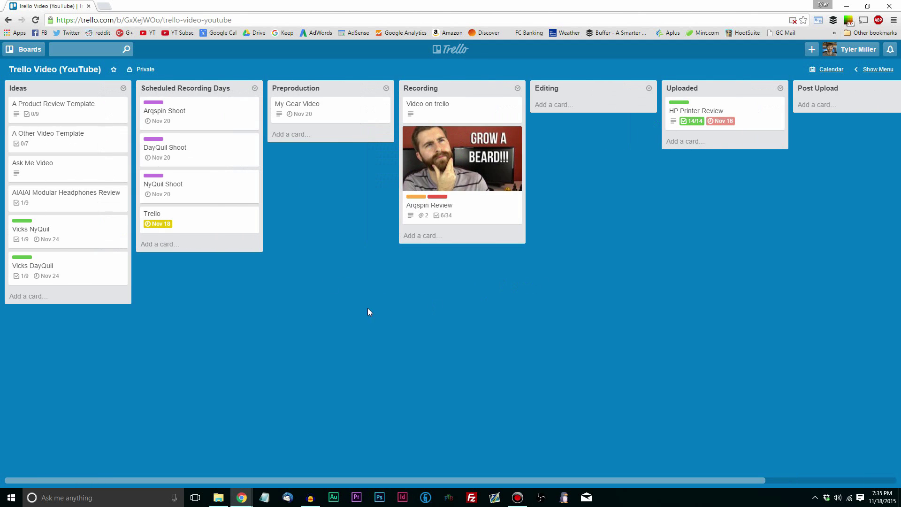